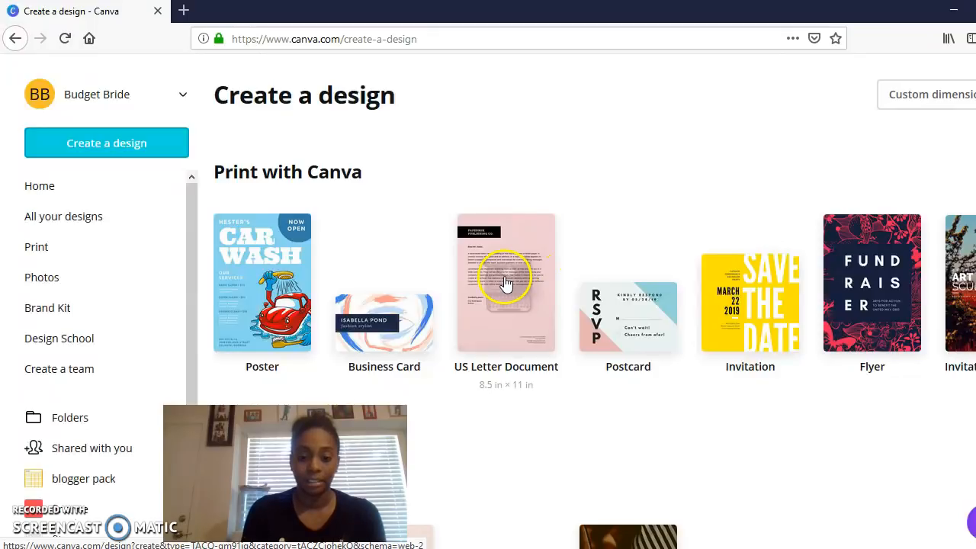
Step: Create a new blank US Letter document and dismiss the getting-started tutorial
{"action": "left_click", "coordinate": [505, 283]}
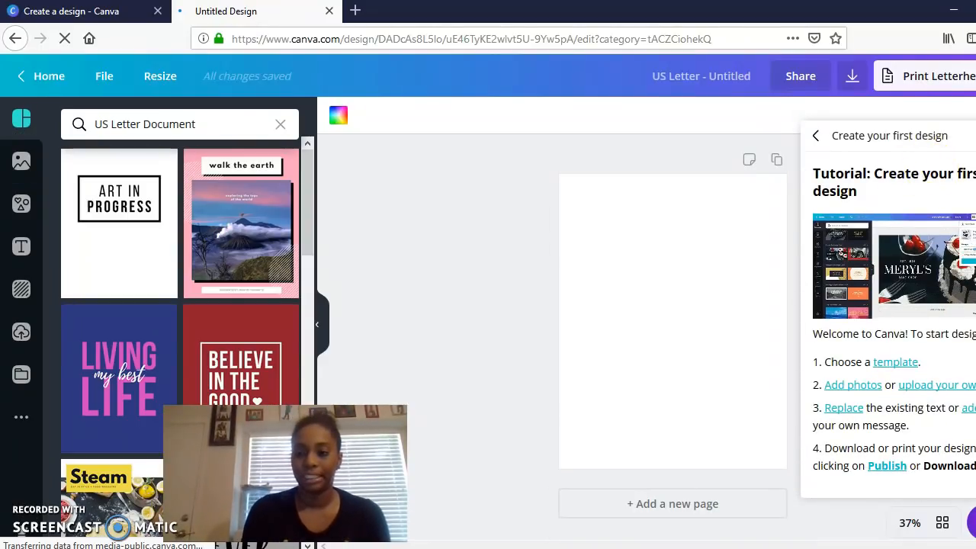
{"action": "left_click", "coordinate": [970, 133]}
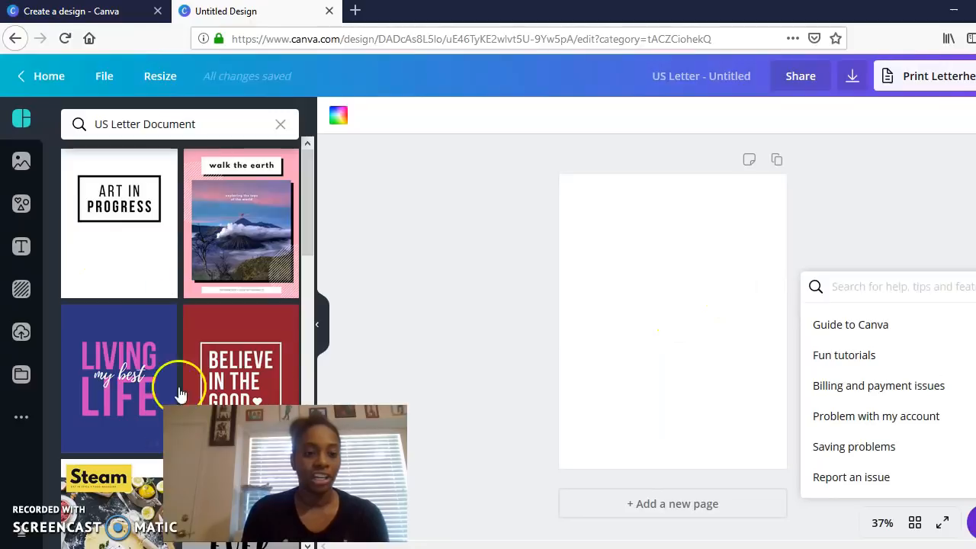
Step: Look through the available US Letter templates, photos, elements such as charts, frames and shapes, and text styles
{"action": "left_click_drag", "start_coordinate": [308, 193], "coordinate": [305, 392]}
{"action": "left_click_drag", "start_coordinate": [308, 334], "coordinate": [312, 427]}
{"action": "left_click_drag", "start_coordinate": [307, 393], "coordinate": [313, 183]}
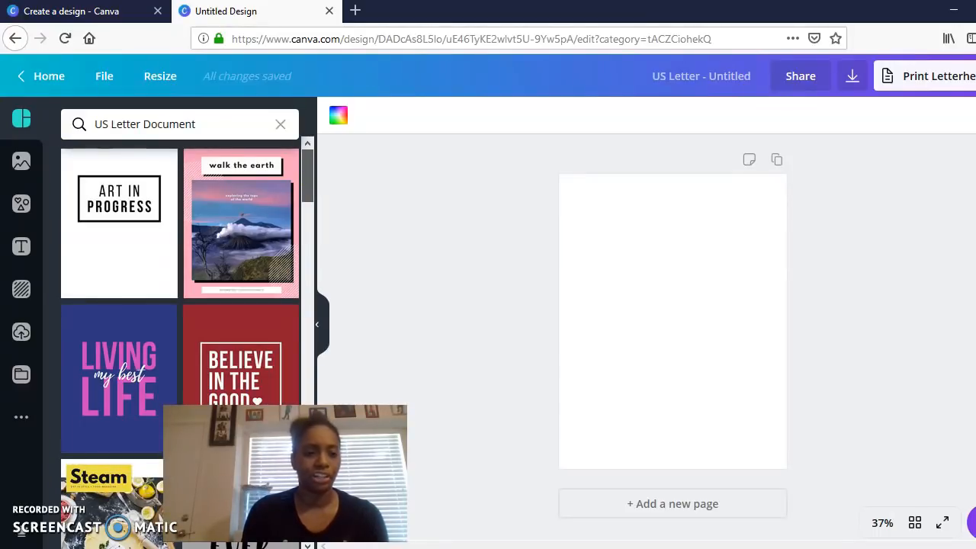
{"action": "left_click", "coordinate": [17, 163]}
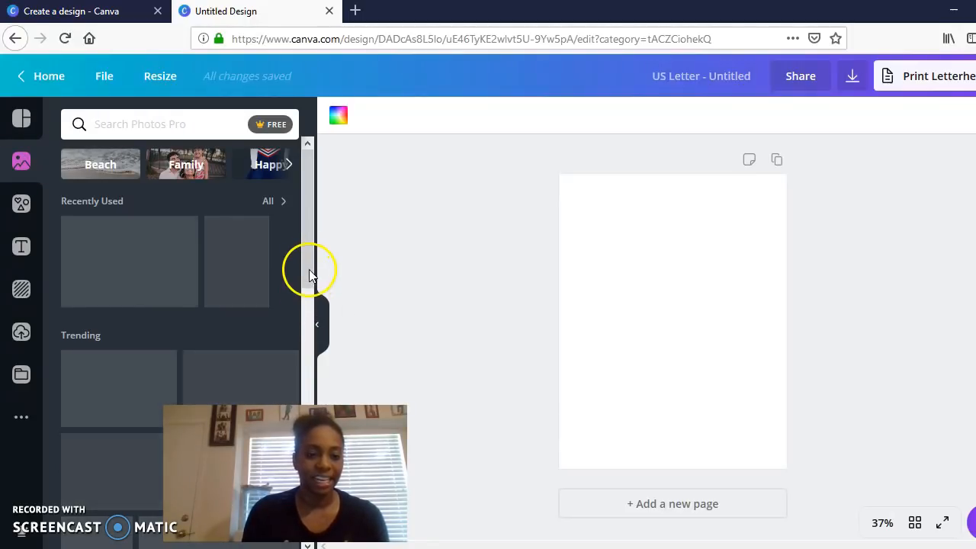
{"action": "left_click", "coordinate": [22, 206]}
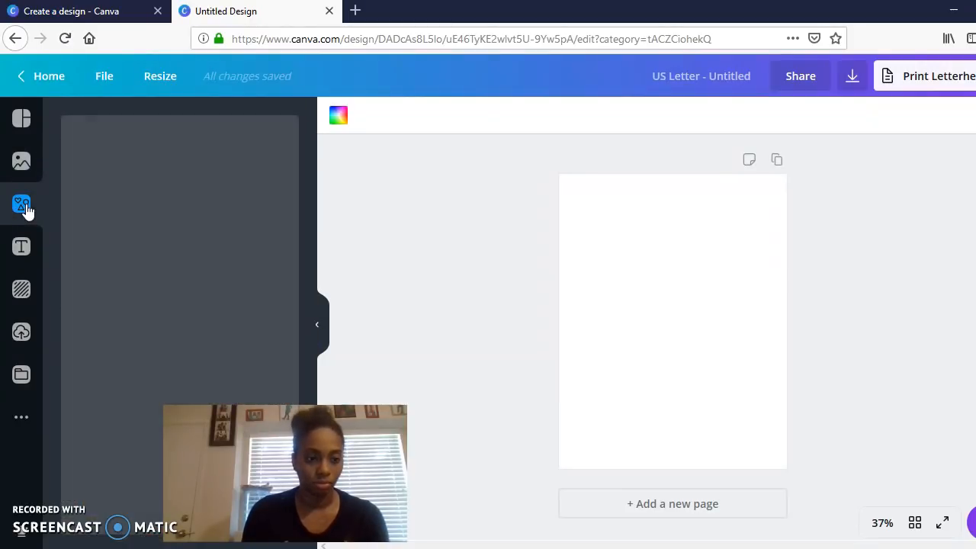
{"action": "left_click", "coordinate": [183, 188]}
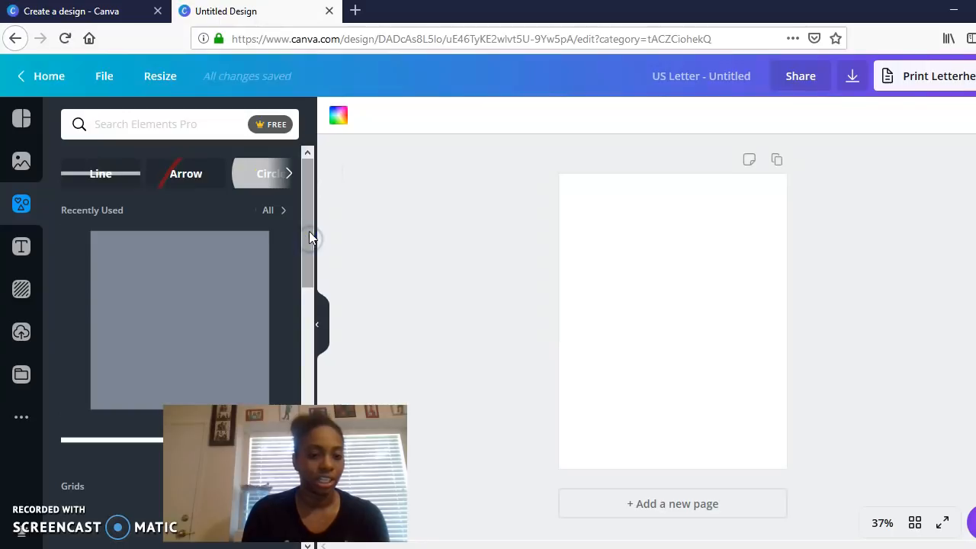
{"action": "left_click_drag", "start_coordinate": [307, 225], "coordinate": [320, 357]}
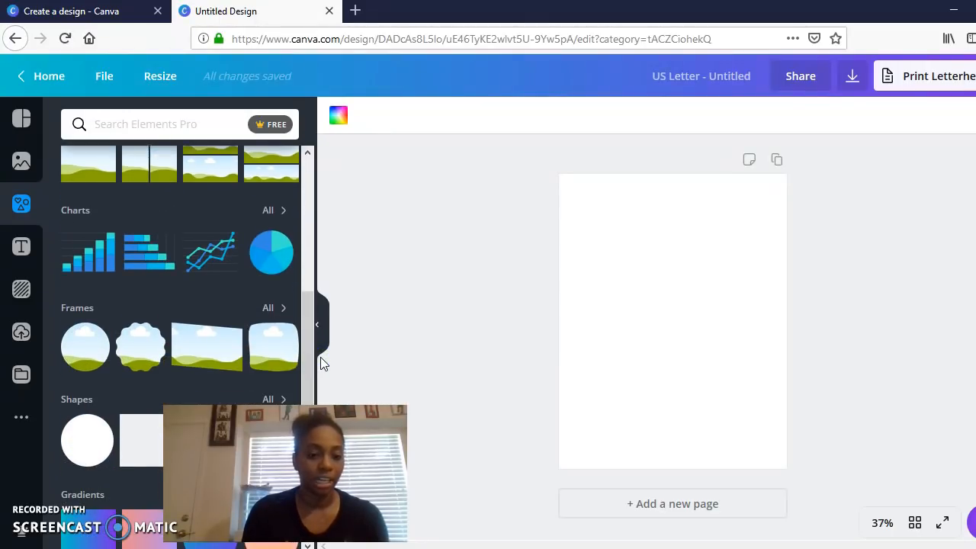
{"action": "left_click", "coordinate": [23, 255]}
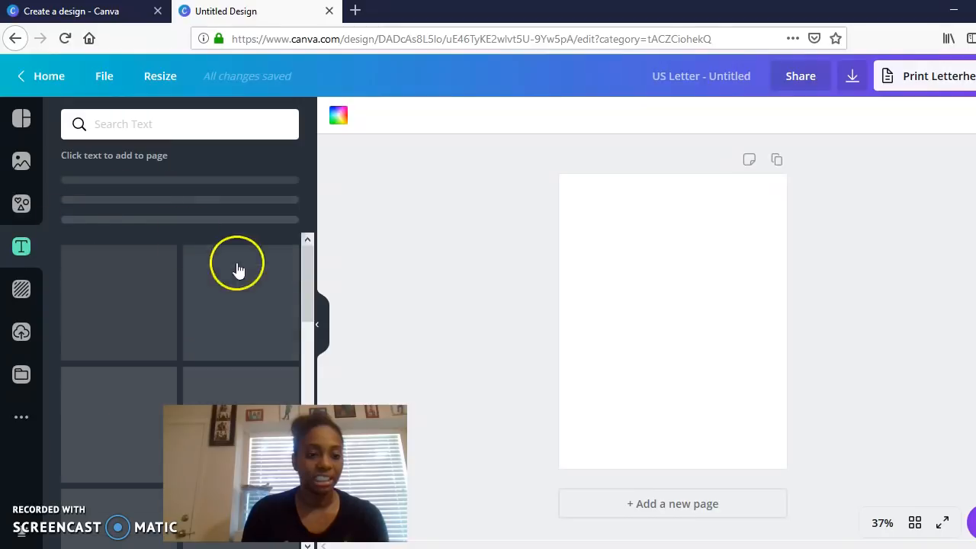
{"action": "mouse_move", "coordinate": [312, 305]}
{"action": "left_mouse_down"}
{"action": "mouse_move", "coordinate": [312, 349]}
{"action": "mouse_move", "coordinate": [311, 294]}
{"action": "left_mouse_up"}
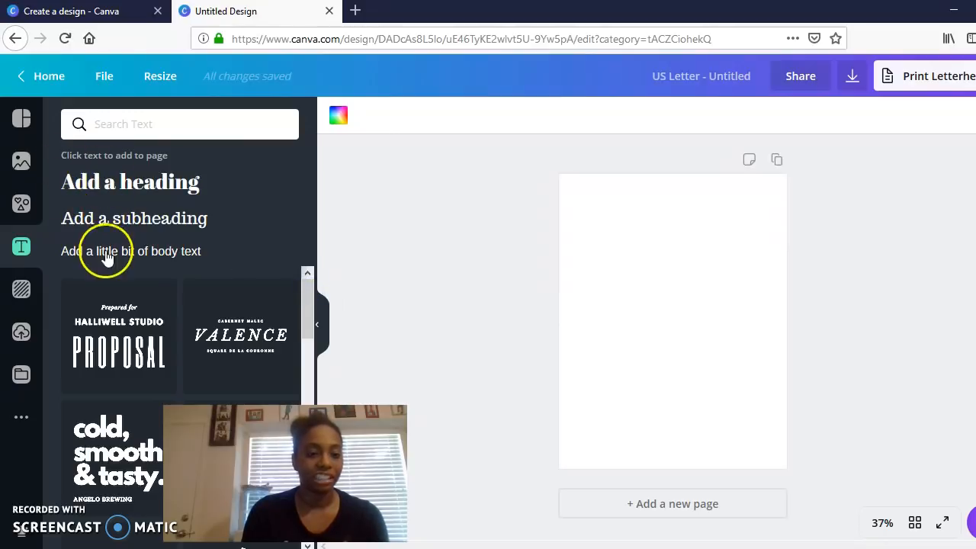
Step: Look through the available page backgrounds, including the patterns, gradients and abstract categories
{"action": "left_click", "coordinate": [20, 299]}
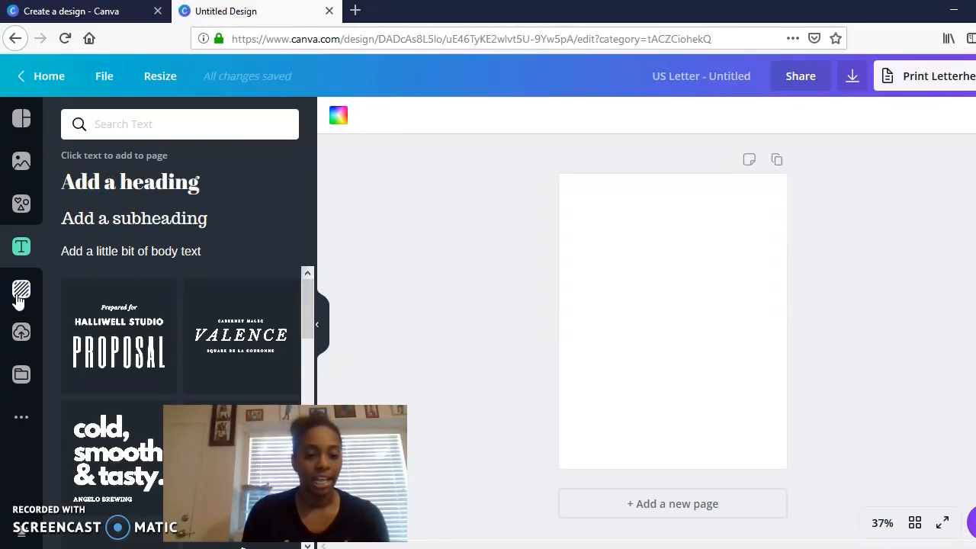
{"action": "left_click", "coordinate": [15, 299]}
{"action": "left_click", "coordinate": [182, 225]}
{"action": "left_click", "coordinate": [166, 243]}
{"action": "left_click", "coordinate": [312, 220]}
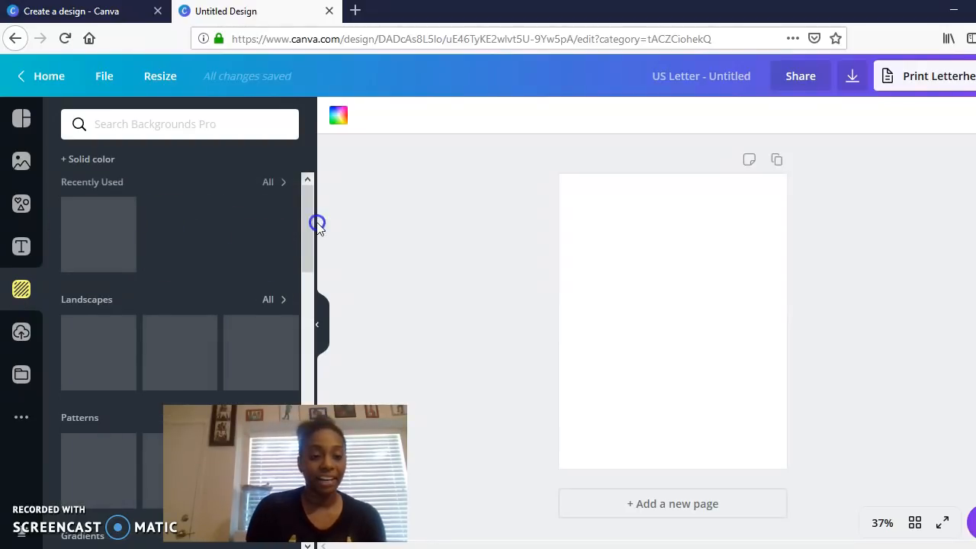
{"action": "left_click", "coordinate": [304, 212]}
{"action": "left_click", "coordinate": [308, 207]}
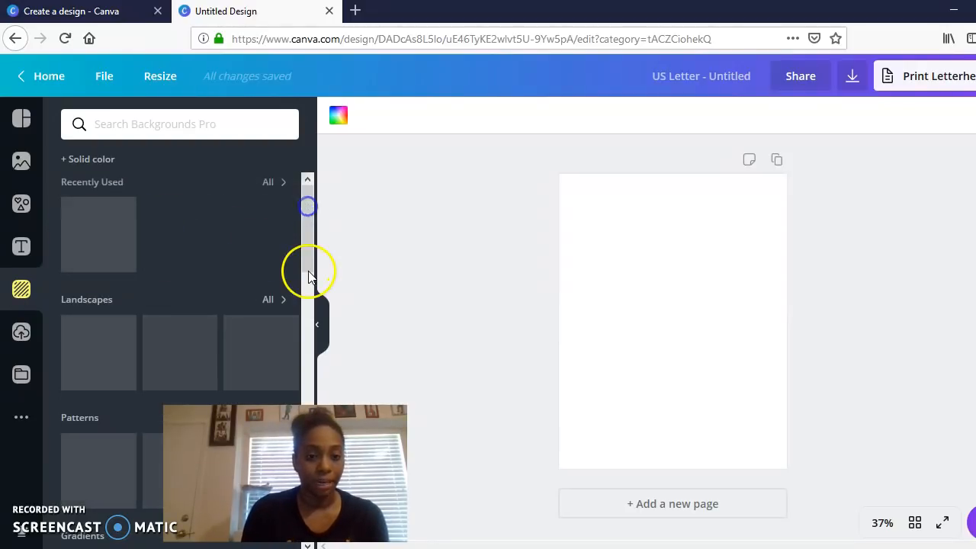
{"action": "left_click_drag", "start_coordinate": [310, 248], "coordinate": [327, 296]}
{"action": "scroll", "coordinate": [180, 343], "scroll_direction": "down", "scroll_amount": 4}
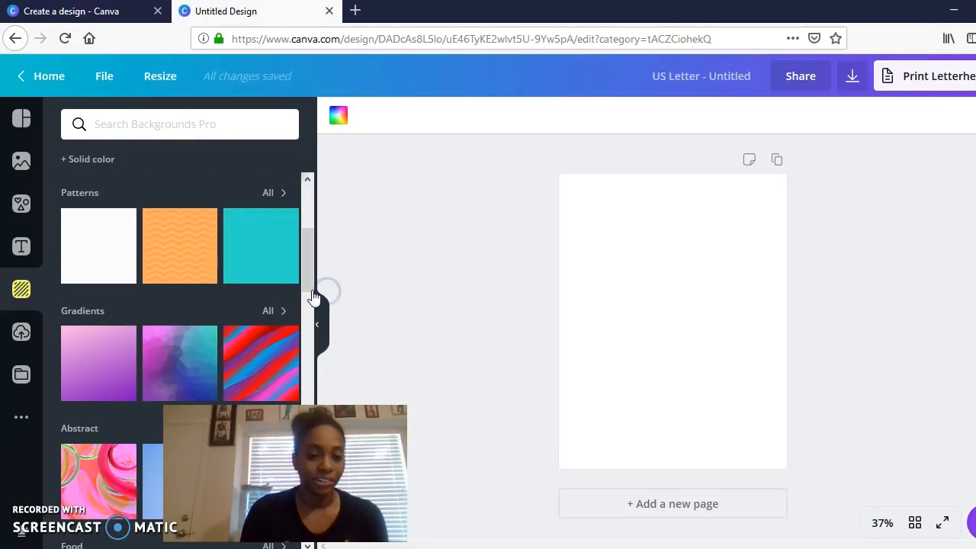
Step: Start uploading an image from the computer and open the Z&d Creations folder in Downloads
{"action": "left_click", "coordinate": [19, 343]}
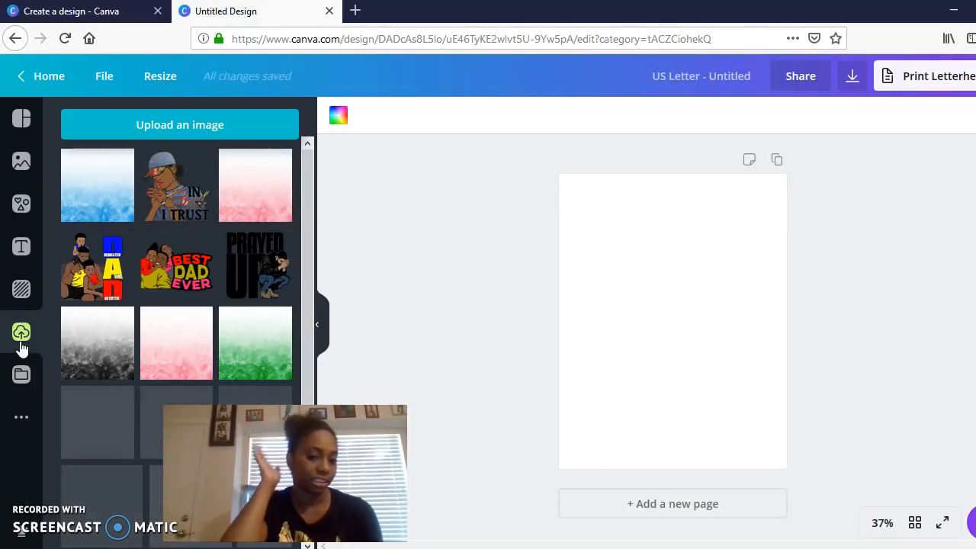
{"action": "left_click", "coordinate": [163, 122]}
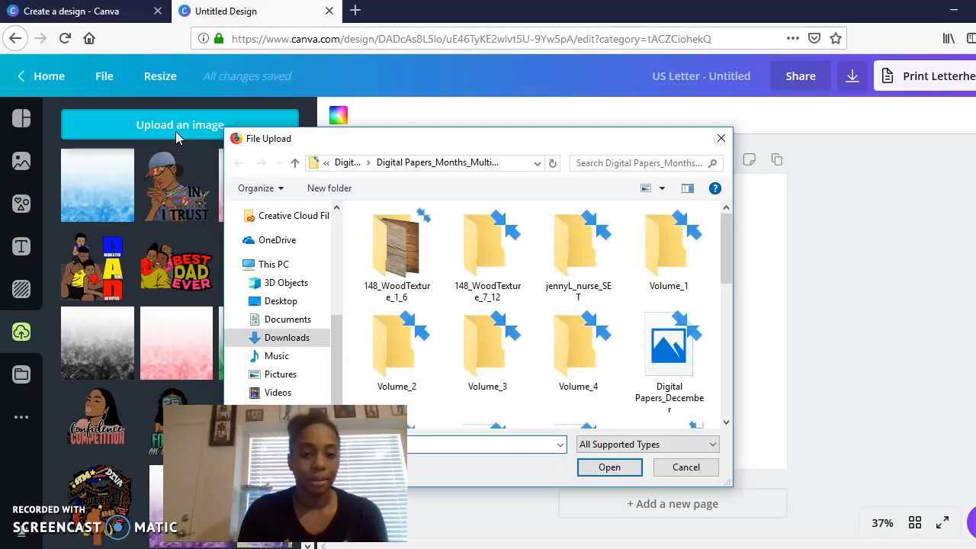
{"action": "left_click", "coordinate": [308, 338]}
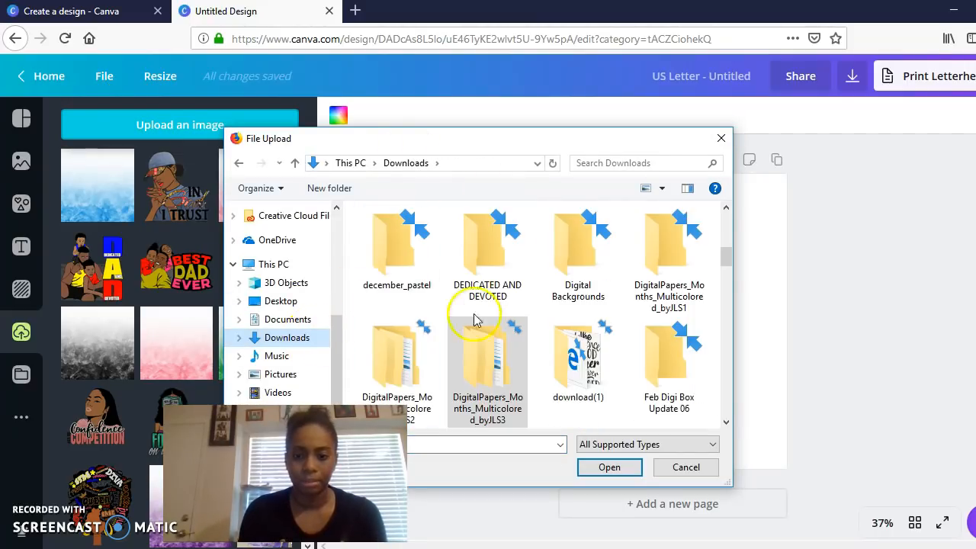
{"action": "left_click_drag", "start_coordinate": [727, 261], "coordinate": [724, 366]}
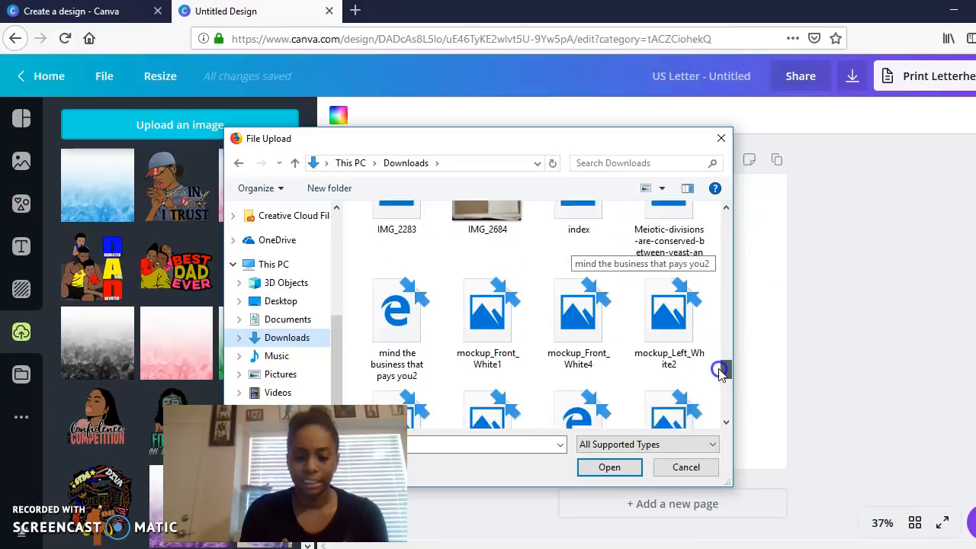
{"action": "left_click", "coordinate": [265, 341]}
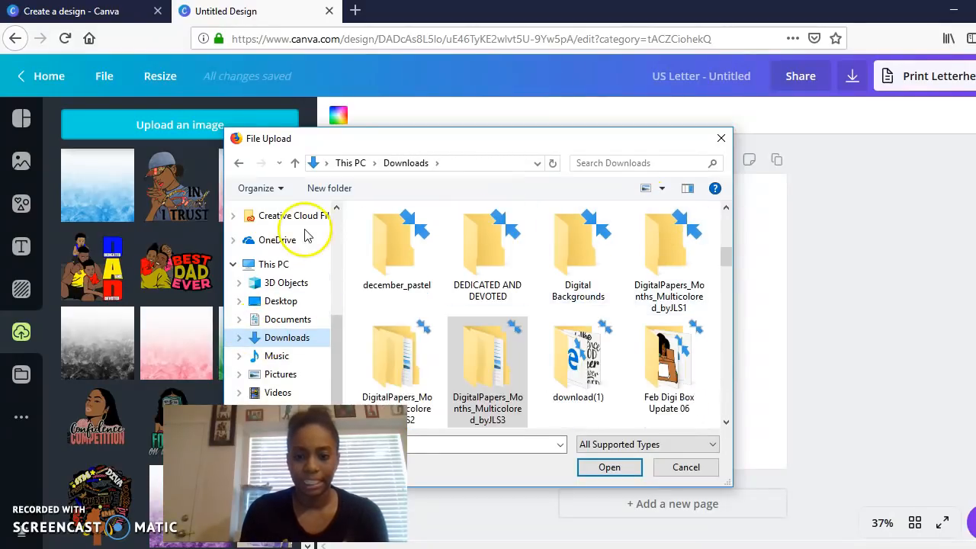
{"action": "left_click_drag", "start_coordinate": [336, 333], "coordinate": [336, 250]}
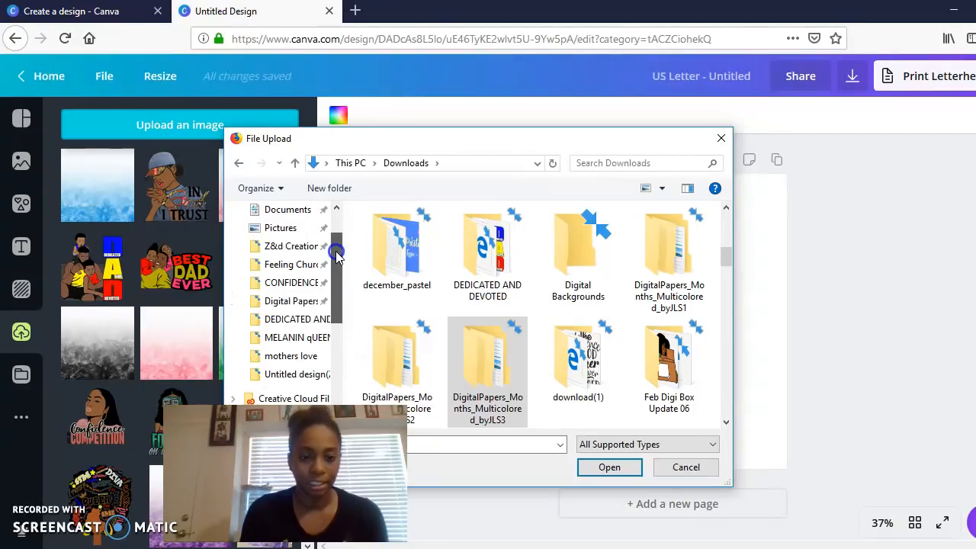
{"action": "left_click", "coordinate": [289, 247]}
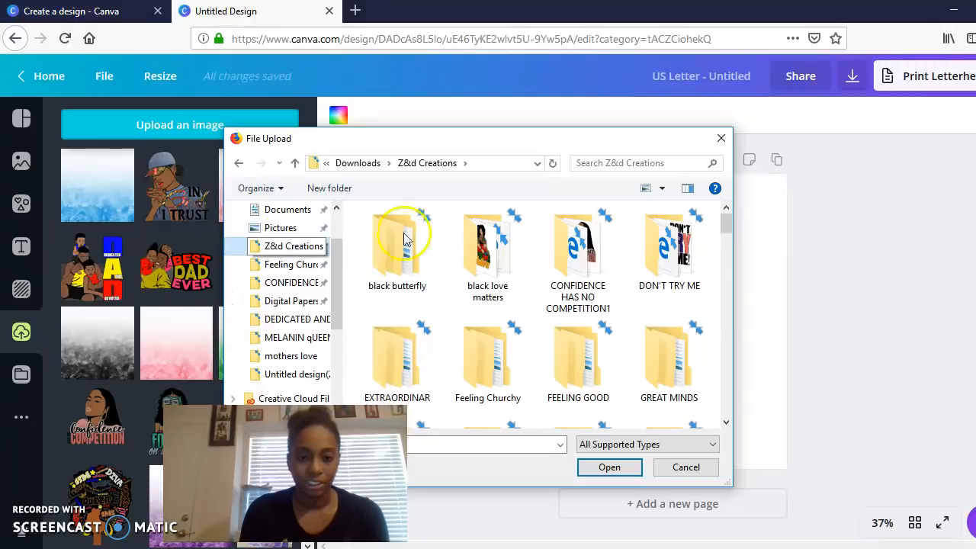
{"action": "left_click_drag", "start_coordinate": [726, 220], "coordinate": [734, 355]}
{"action": "left_click", "coordinate": [457, 290]}
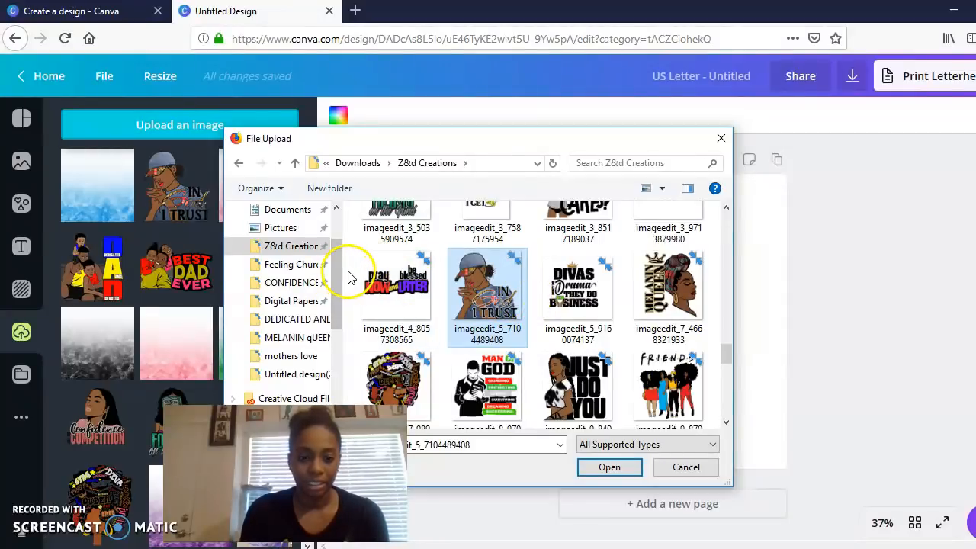
{"action": "left_click_drag", "start_coordinate": [353, 272], "coordinate": [734, 460]}
{"action": "left_click_drag", "start_coordinate": [720, 404], "coordinate": [695, 279]}
{"action": "left_click_drag", "start_coordinate": [724, 385], "coordinate": [725, 340]}
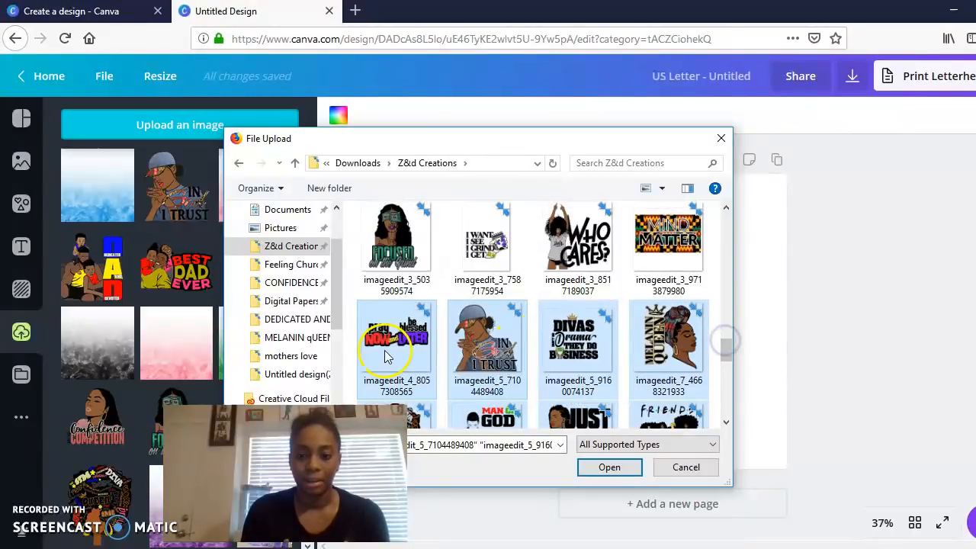
{"action": "left_click", "coordinate": [481, 347]}
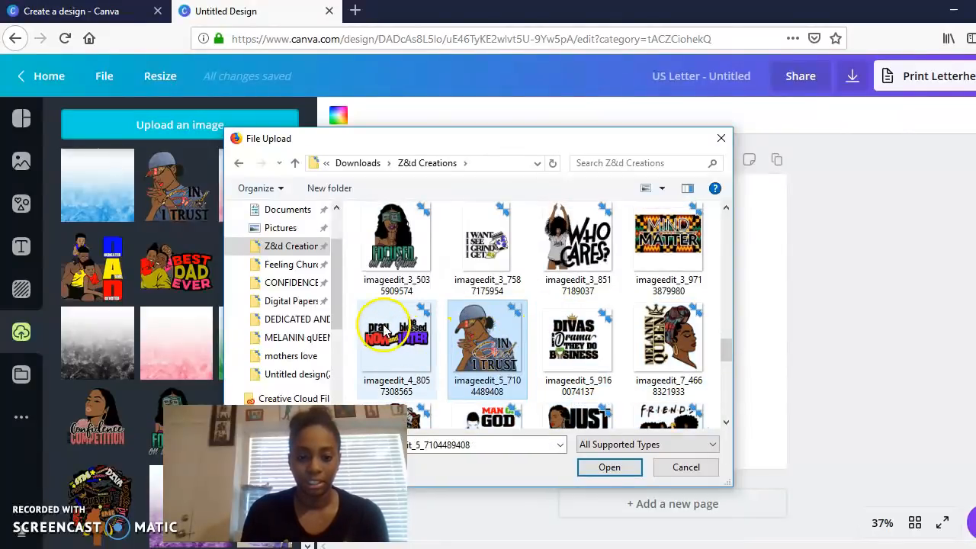
{"action": "left_click", "coordinate": [404, 347], "text": "ctrl"}
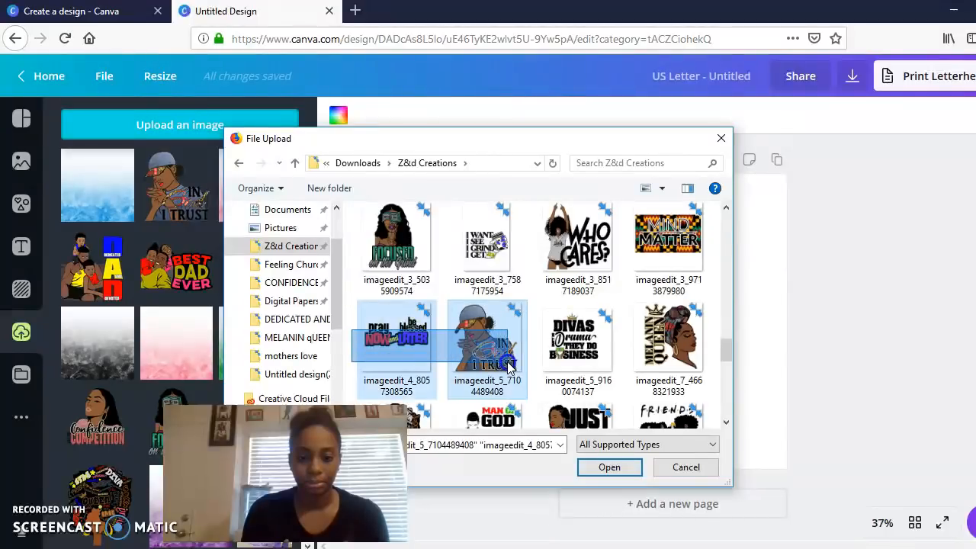
{"action": "left_click", "coordinate": [622, 470]}
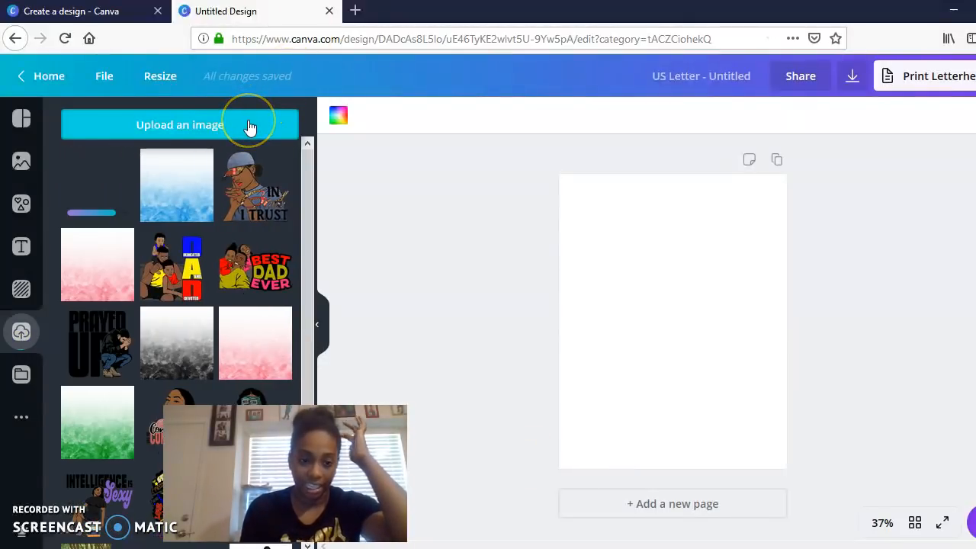
Step: Start another image upload and search the Downloads folder for "wate"
{"action": "left_click", "coordinate": [248, 122]}
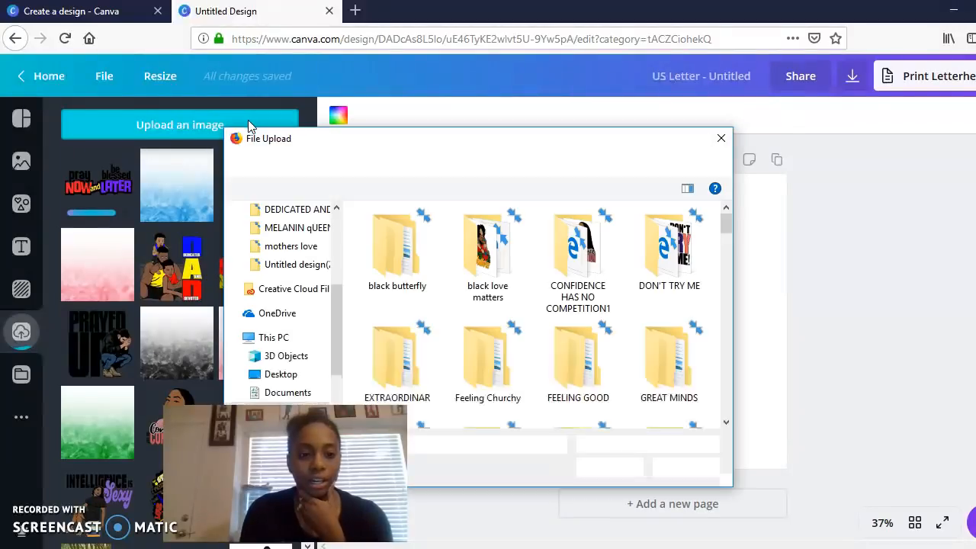
{"action": "left_click_drag", "start_coordinate": [331, 313], "coordinate": [332, 283]}
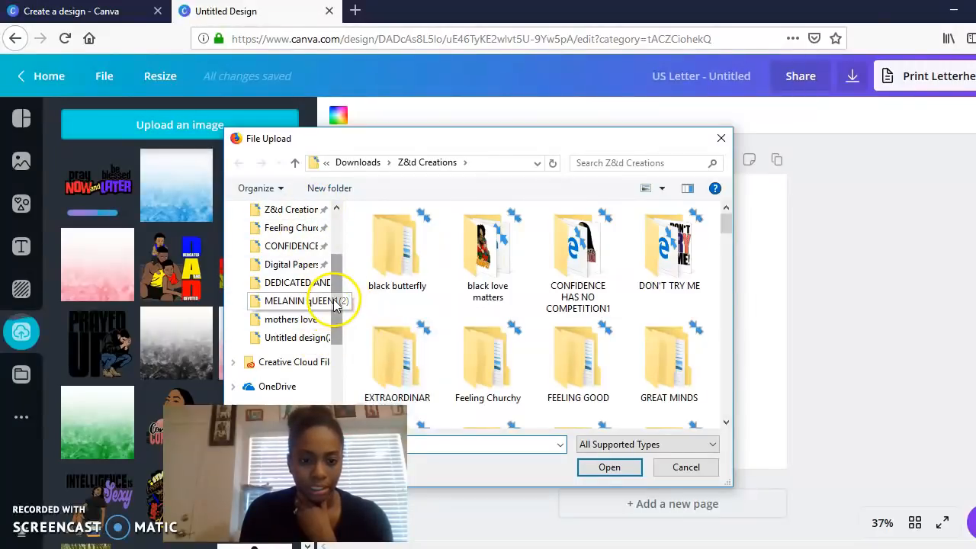
{"action": "left_click_drag", "start_coordinate": [338, 277], "coordinate": [337, 340]}
{"action": "left_click", "coordinate": [309, 342]}
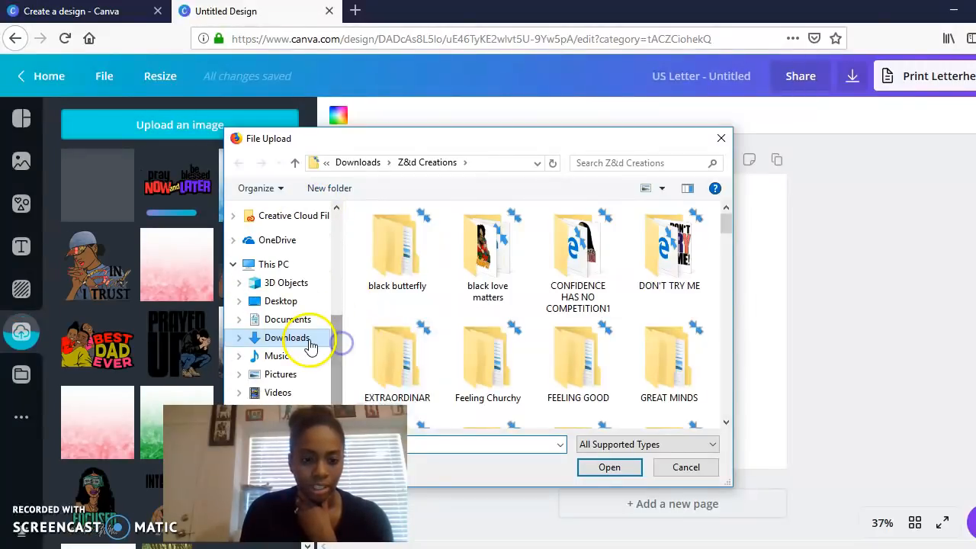
{"action": "left_click", "coordinate": [656, 164]}
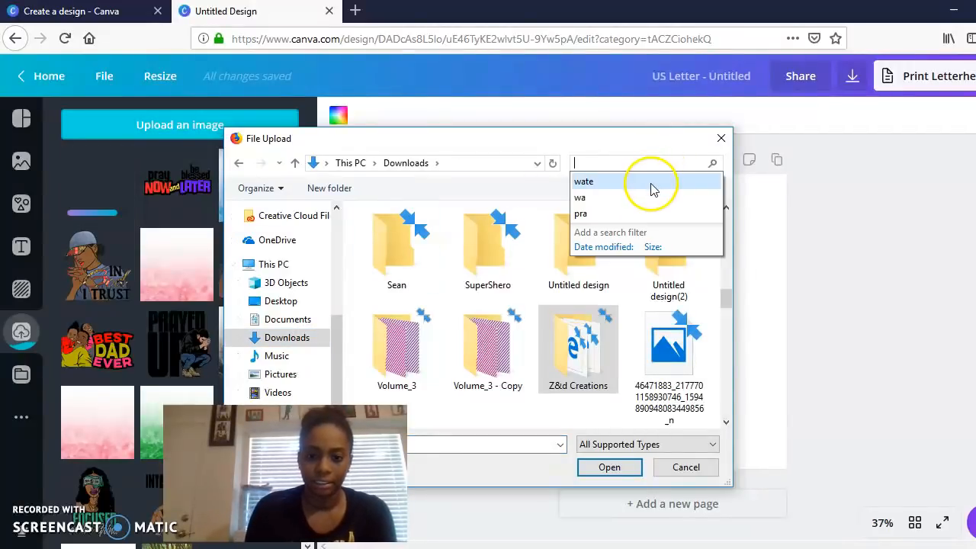
{"action": "left_click", "coordinate": [650, 183]}
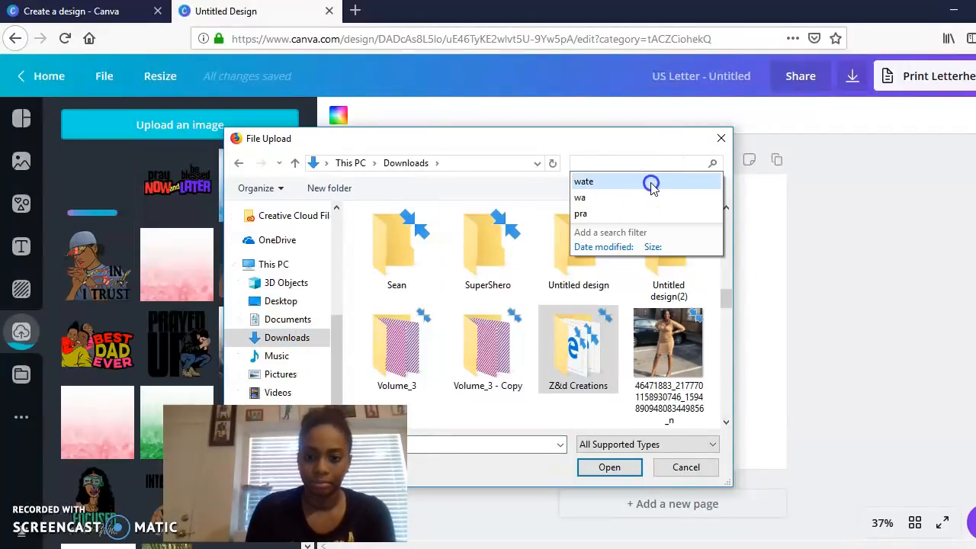
{"action": "left_click", "coordinate": [622, 468]}
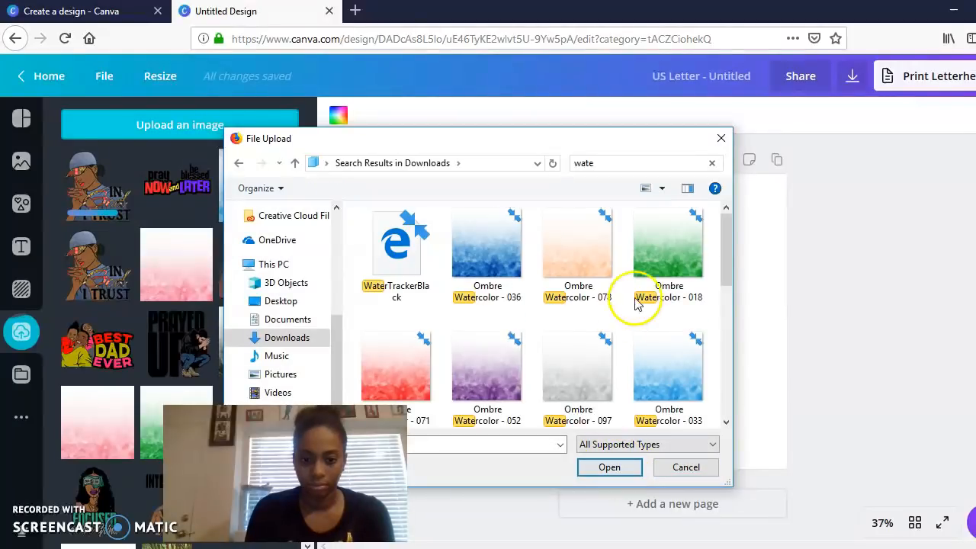
Step: Upload the blue Ombre Watercolor - 036 image from the search results
{"action": "mouse_move", "coordinate": [726, 263]}
{"action": "left_mouse_down"}
{"action": "mouse_move", "coordinate": [725, 304]}
{"action": "mouse_move", "coordinate": [725, 262]}
{"action": "left_mouse_up"}
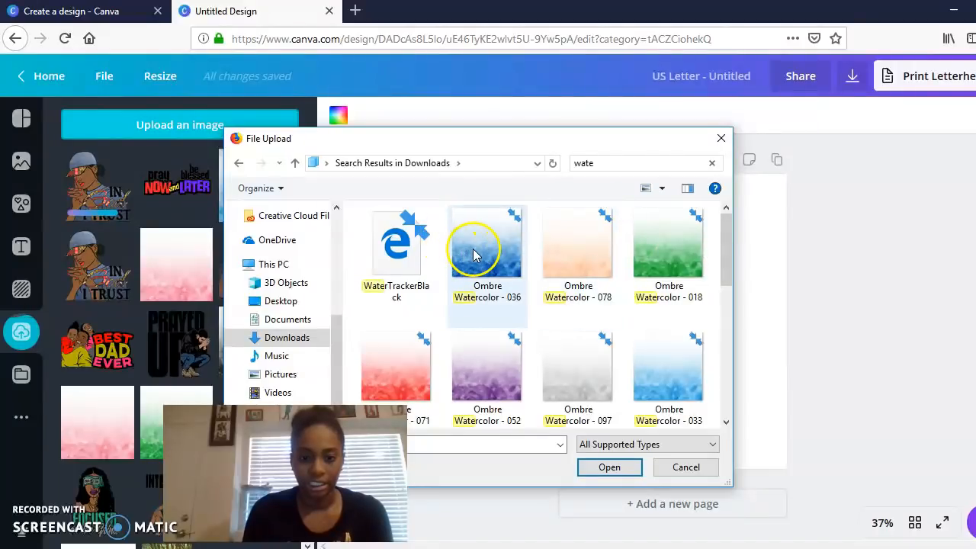
{"action": "left_click", "coordinate": [472, 254]}
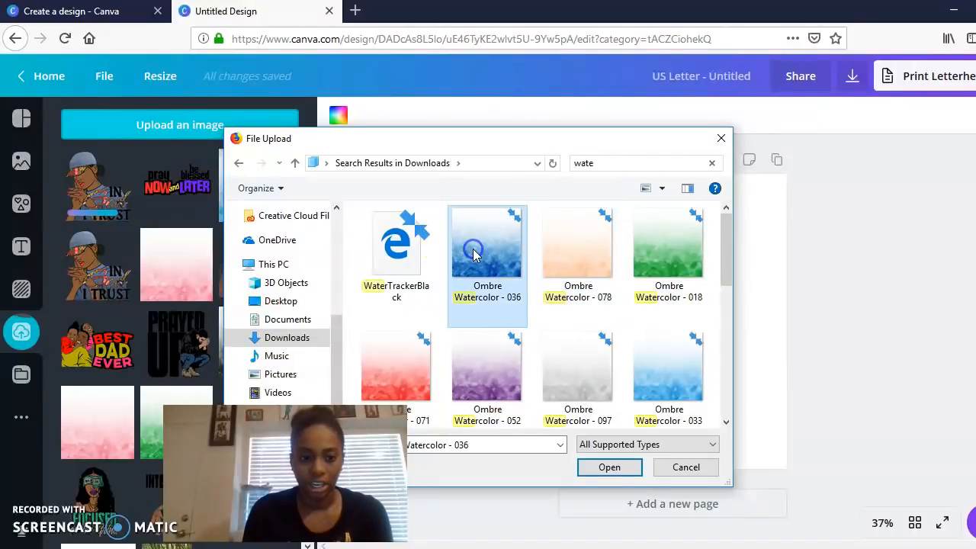
{"action": "left_click", "coordinate": [622, 468]}
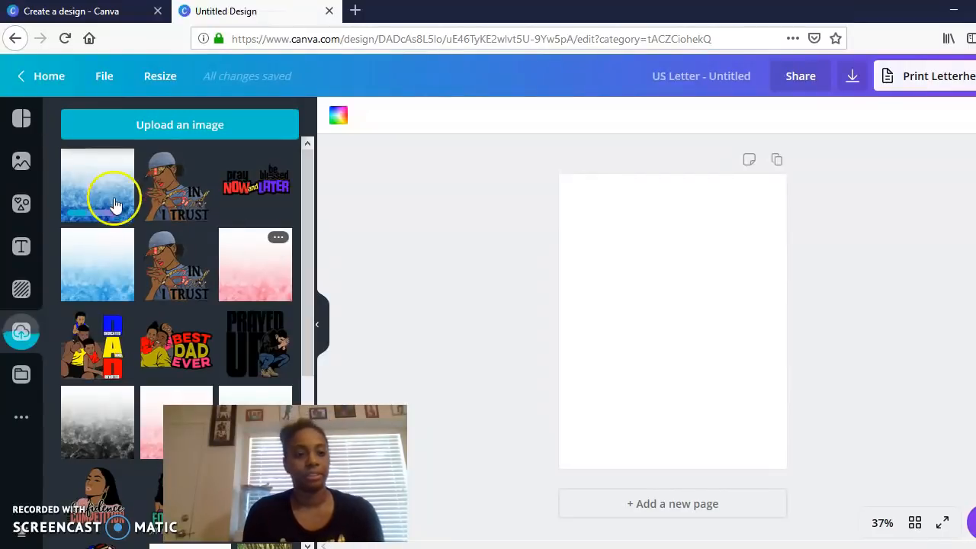
{"action": "left_click", "coordinate": [88, 187]}
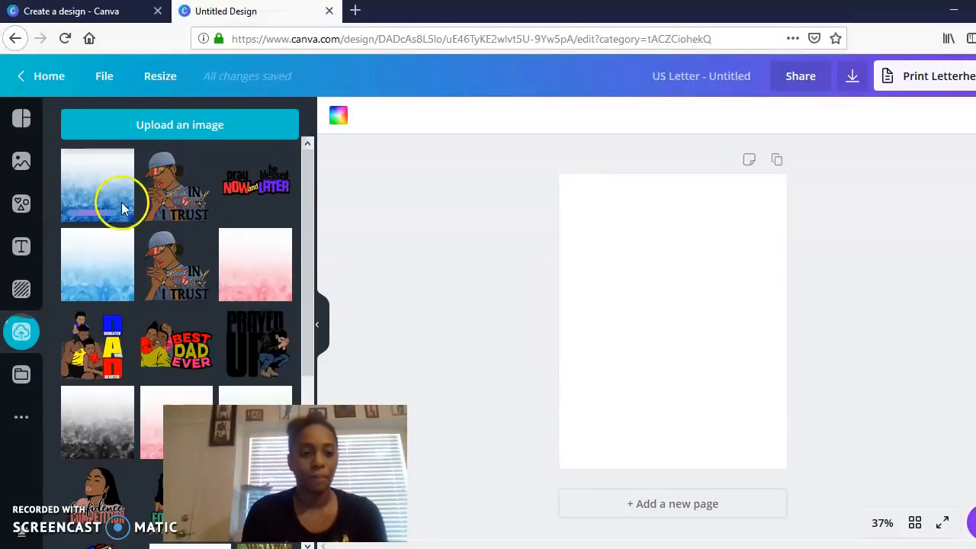
Step: Place the uploaded blue ombre watercolor image on the page and enlarge it to cover the whole page
{"action": "left_click", "coordinate": [122, 198]}
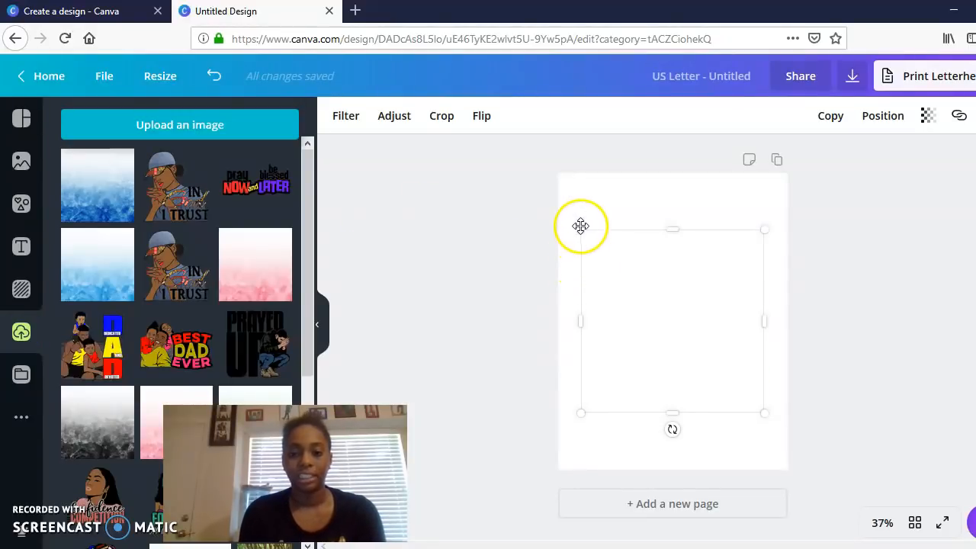
{"action": "left_click_drag", "start_coordinate": [581, 229], "coordinate": [540, 192]}
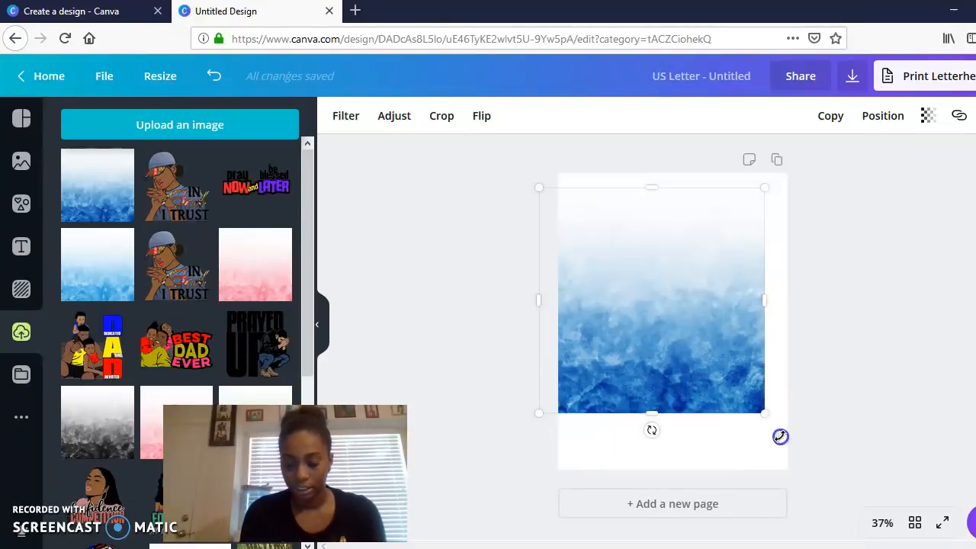
{"action": "left_click_drag", "start_coordinate": [810, 470], "coordinate": [832, 540]}
{"action": "left_click_drag", "start_coordinate": [538, 188], "coordinate": [502, 148]}
{"action": "mouse_move", "coordinate": [729, 356]}
{"action": "left_mouse_down"}
{"action": "mouse_move", "coordinate": [730, 375]}
{"action": "mouse_move", "coordinate": [723, 370]}
{"action": "left_mouse_up"}
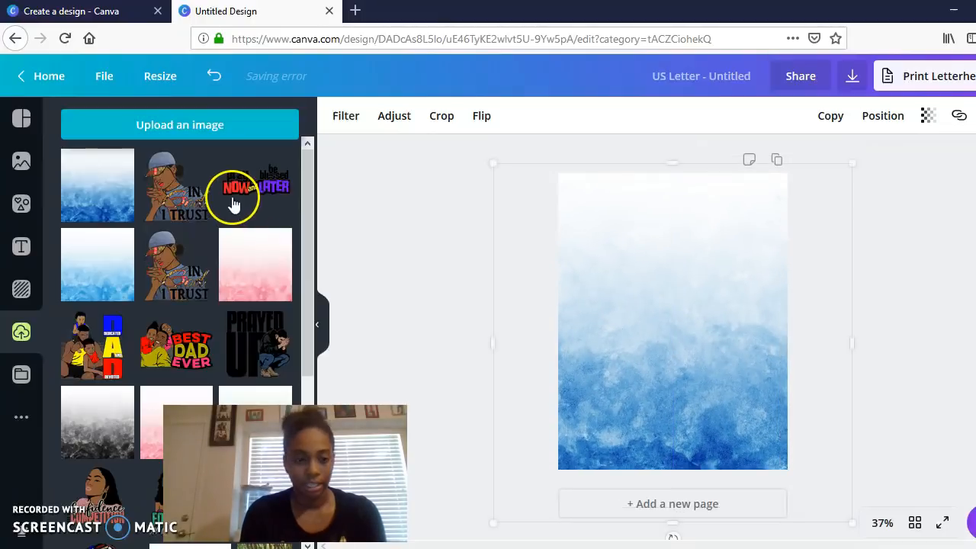
Step: Add the "In God I Trust" clip art over the blue background and position it around the middle of the page
{"action": "left_click", "coordinate": [191, 197]}
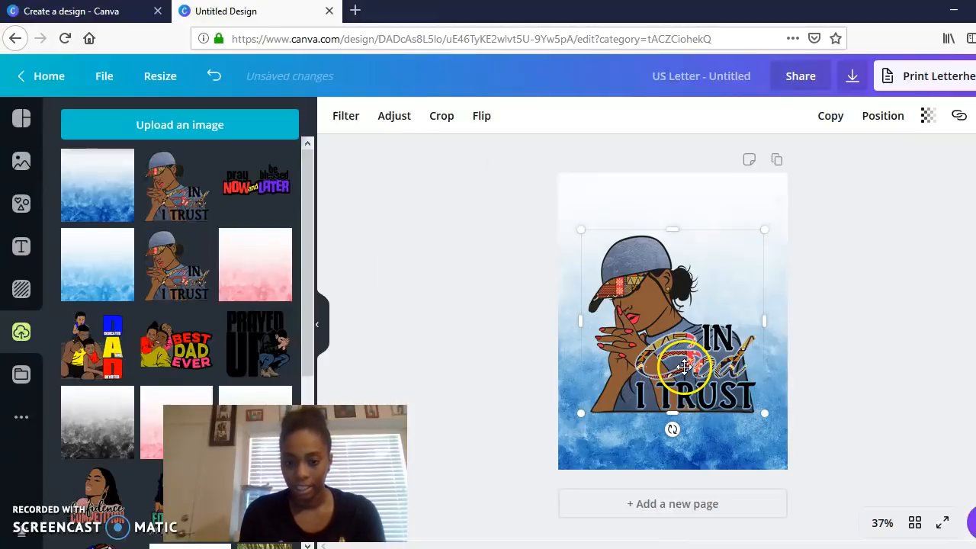
{"action": "left_click_drag", "start_coordinate": [701, 361], "coordinate": [685, 350]}
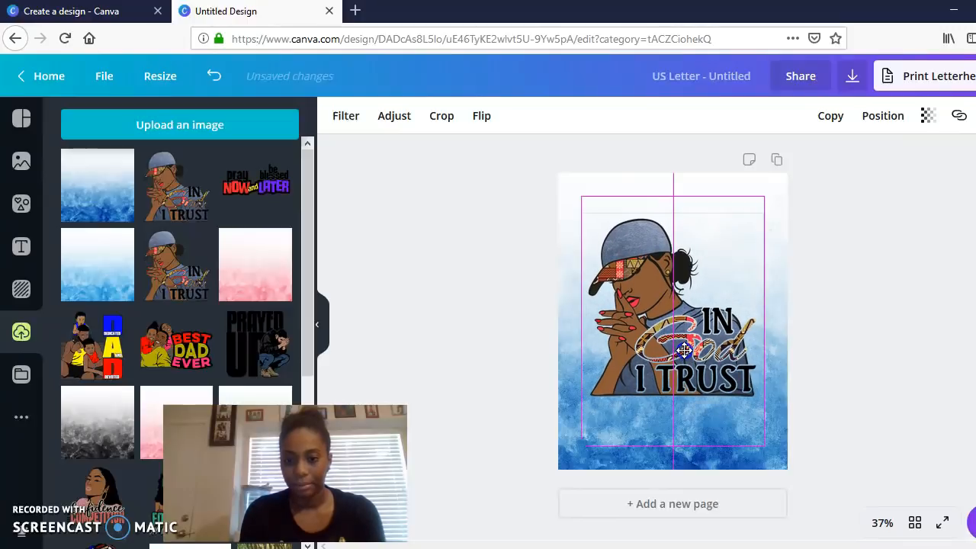
{"action": "left_click_drag", "start_coordinate": [684, 350], "coordinate": [684, 350]}
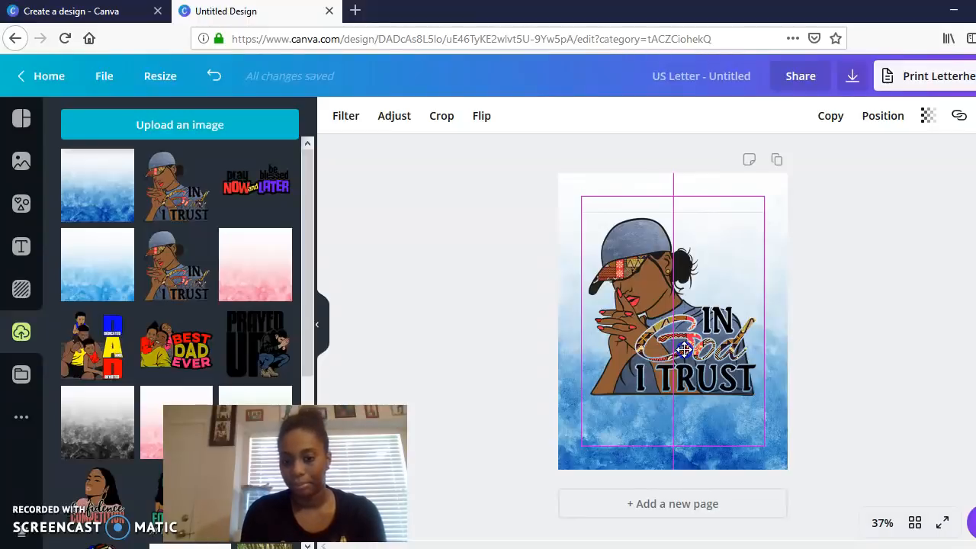
{"action": "mouse_move", "coordinate": [688, 357]}
{"action": "left_mouse_down"}
{"action": "mouse_move", "coordinate": [704, 378]}
{"action": "mouse_move", "coordinate": [689, 363]}
{"action": "left_mouse_up"}
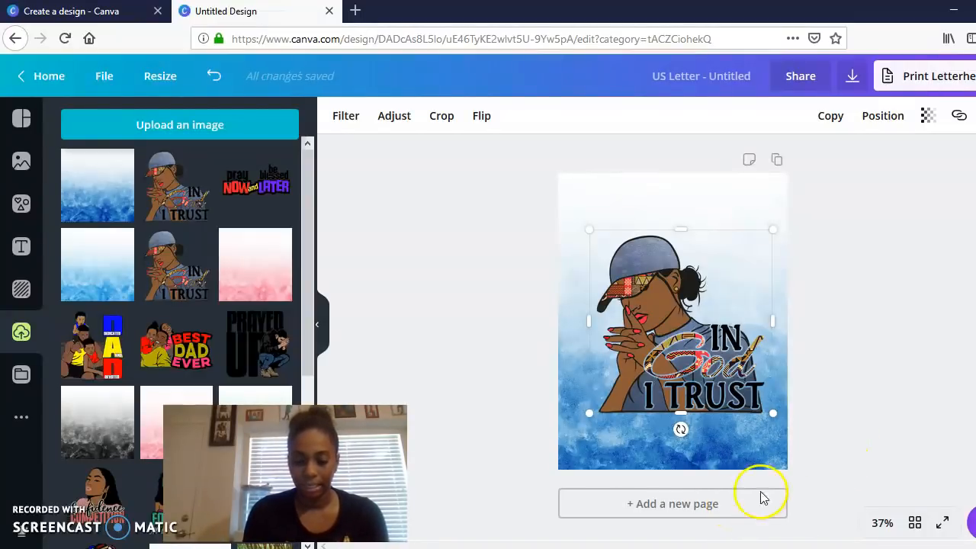
Step: Add a second page and delete the blue watercolor background from it
{"action": "left_click", "coordinate": [723, 507]}
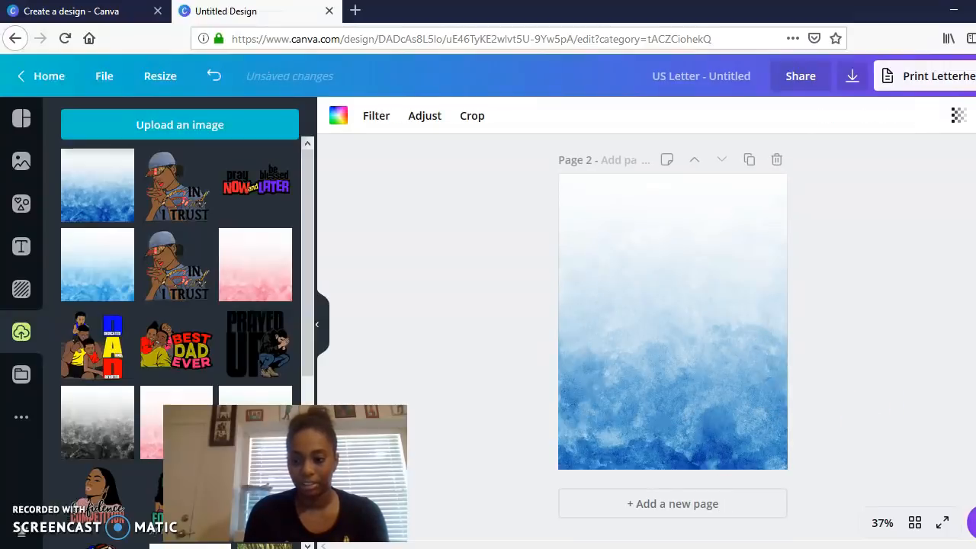
{"action": "scroll", "coordinate": [673, 336], "scroll_direction": "up", "scroll_amount": 3}
{"action": "scroll", "coordinate": [673, 336], "scroll_direction": "down", "scroll_amount": 3}
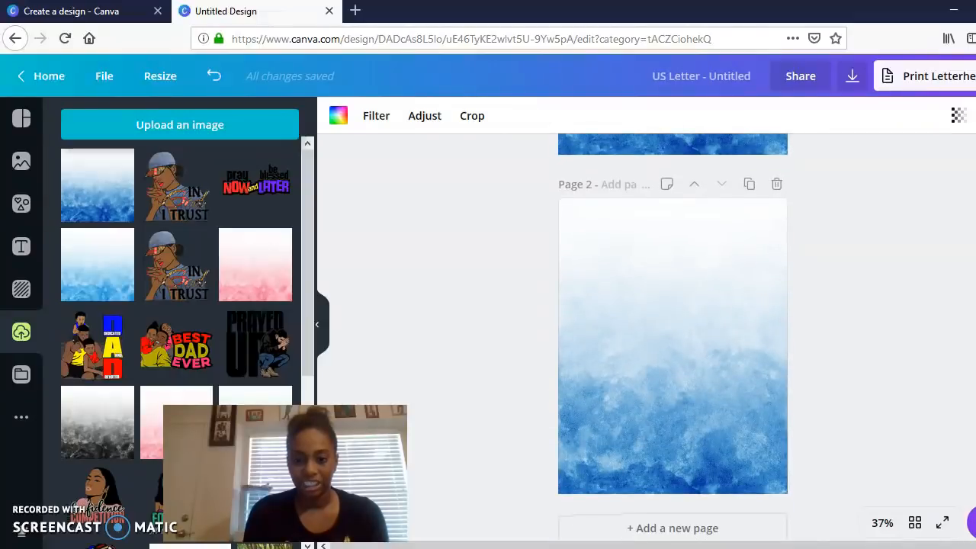
{"action": "left_click", "coordinate": [735, 426]}
{"action": "left_click", "coordinate": [734, 425]}
{"action": "left_click", "coordinate": [790, 342]}
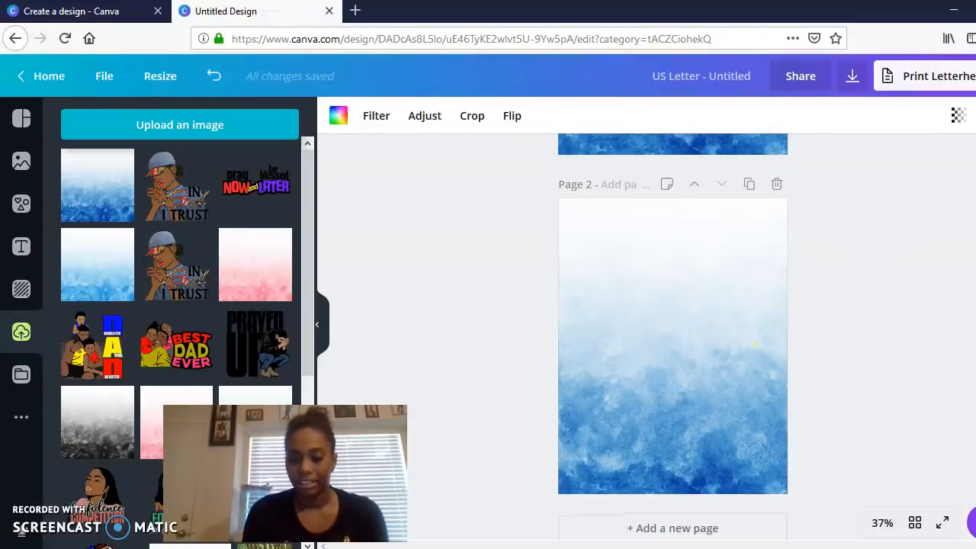
{"action": "key", "text": "Delete"}
Step: Place the pink ombre watercolor image on page 2 and enlarge it to cover the whole page
{"action": "left_click", "coordinate": [250, 280]}
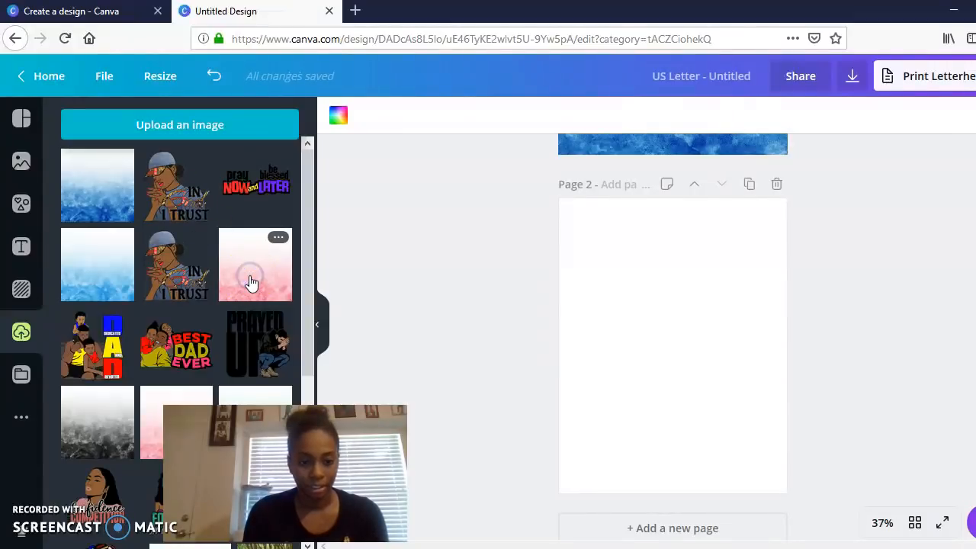
{"action": "left_click", "coordinate": [712, 397]}
{"action": "left_click_drag", "start_coordinate": [766, 438], "coordinate": [828, 507]}
{"action": "left_click_drag", "start_coordinate": [581, 254], "coordinate": [478, 180]}
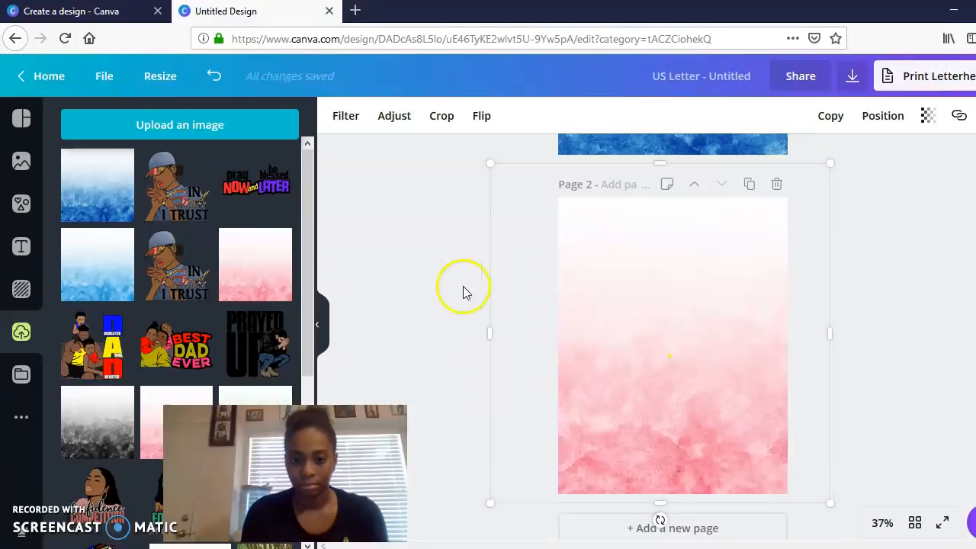
Step: Add the "In God I Trust" clip art to page 2 and center it over the pink background
{"action": "left_click", "coordinate": [181, 205]}
{"action": "left_click_drag", "start_coordinate": [633, 359], "coordinate": [699, 336]}
{"action": "mouse_move", "coordinate": [699, 385]}
{"action": "left_mouse_down"}
{"action": "mouse_move", "coordinate": [695, 365]}
{"action": "mouse_move", "coordinate": [693, 387]}
{"action": "left_mouse_up"}
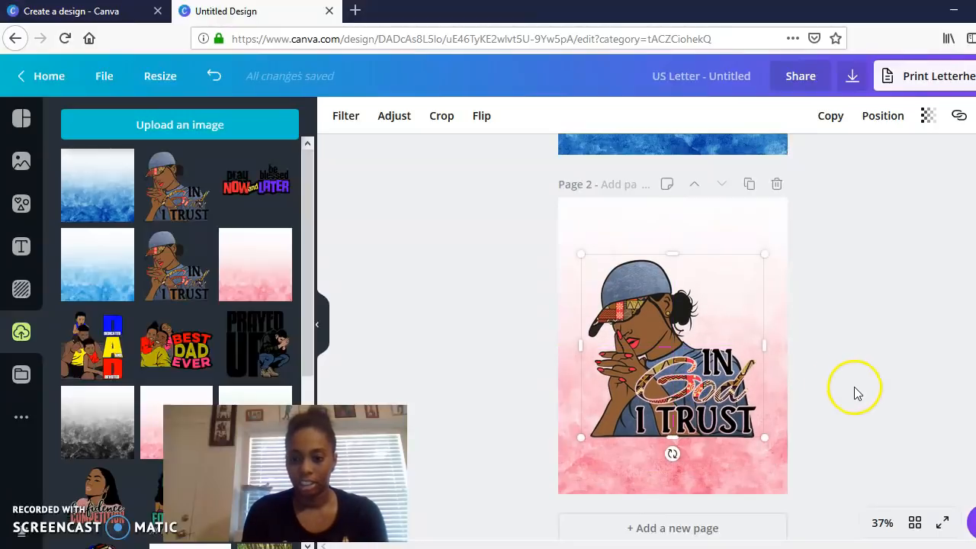
{"action": "left_click", "coordinate": [855, 391]}
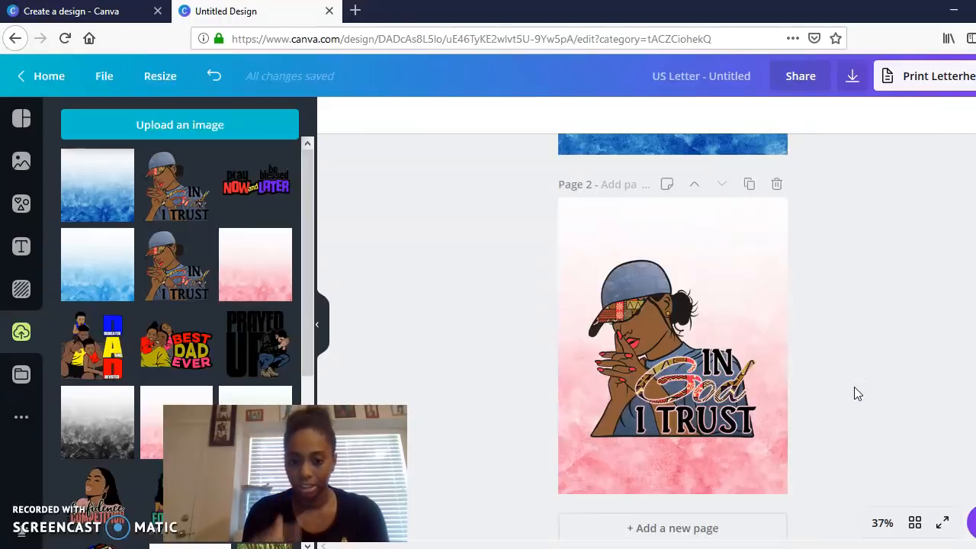
Step: Download all pages of the design as a PDF Print file and save it to the computer
{"action": "scroll", "coordinate": [673, 344], "scroll_direction": "up", "scroll_amount": 4}
{"action": "scroll", "coordinate": [673, 343], "scroll_direction": "down", "scroll_amount": 3}
{"action": "scroll", "coordinate": [673, 343], "scroll_direction": "up", "scroll_amount": 3}
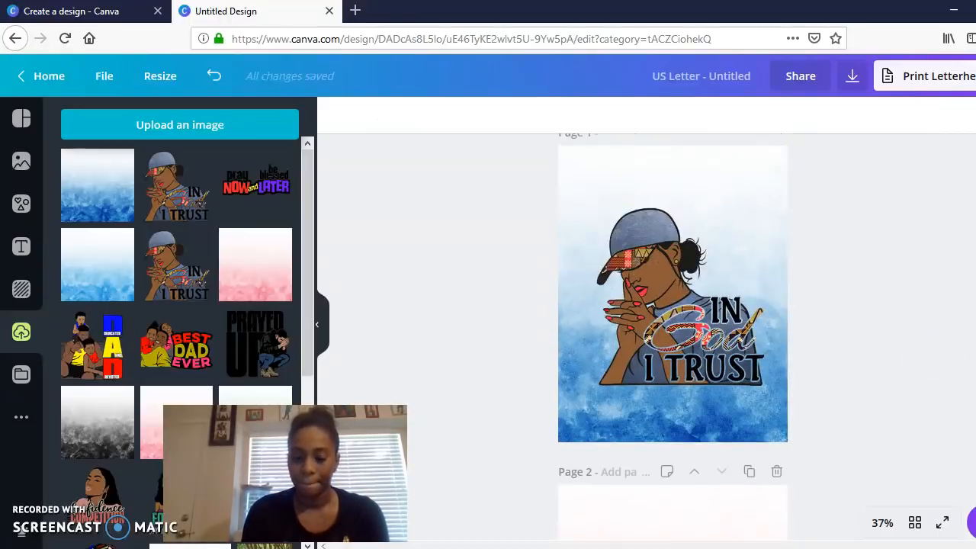
{"action": "left_click", "coordinate": [853, 80]}
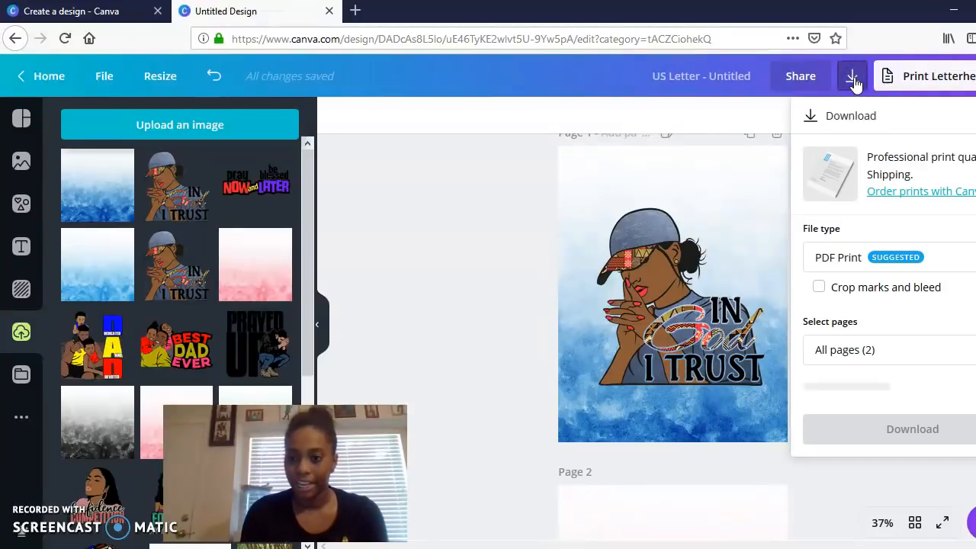
{"action": "left_click", "coordinate": [837, 267]}
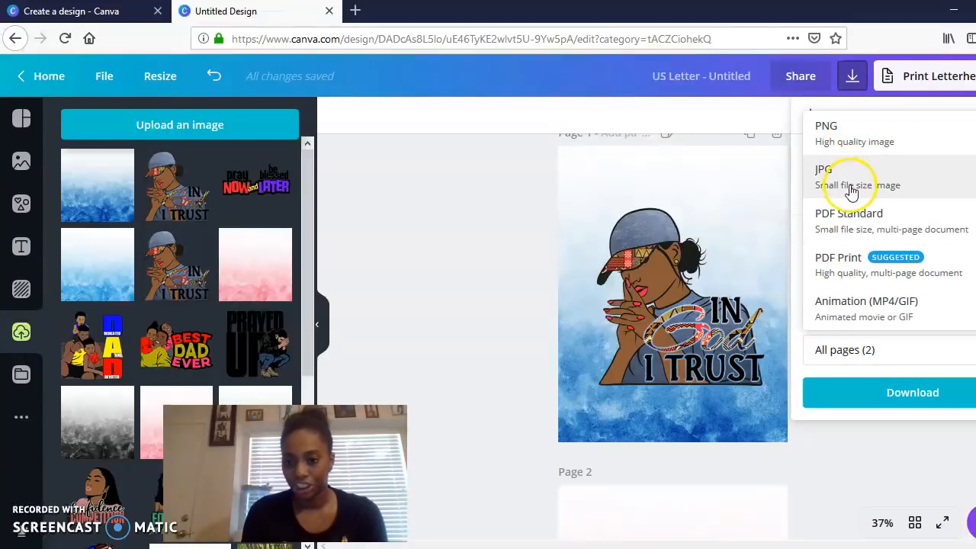
{"action": "left_click", "coordinate": [894, 268]}
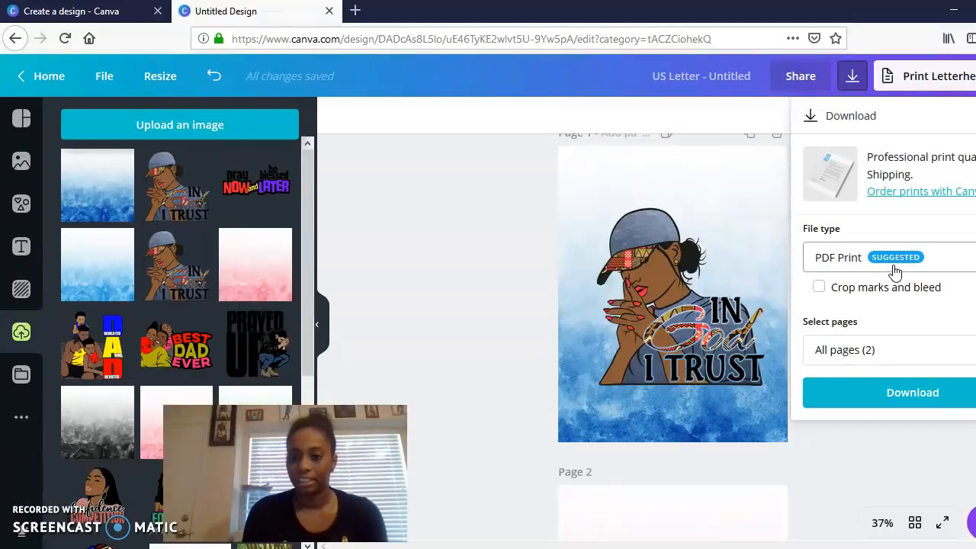
{"action": "left_click", "coordinate": [835, 395]}
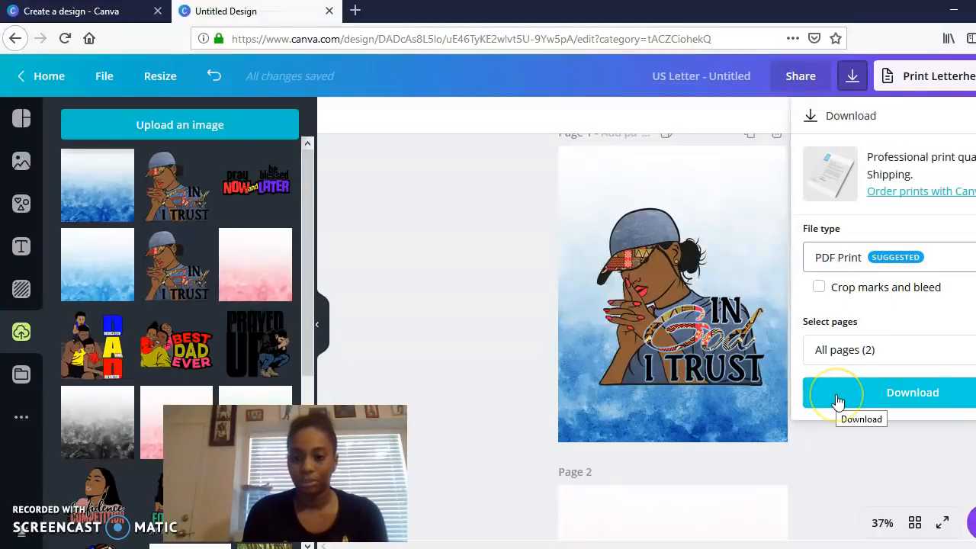
{"action": "left_click", "coordinate": [837, 396]}
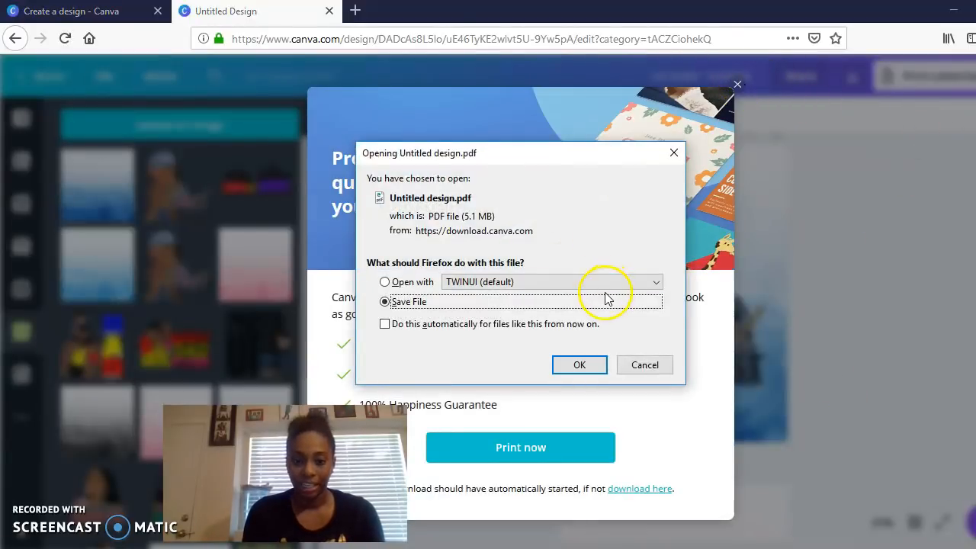
{"action": "left_click", "coordinate": [581, 366]}
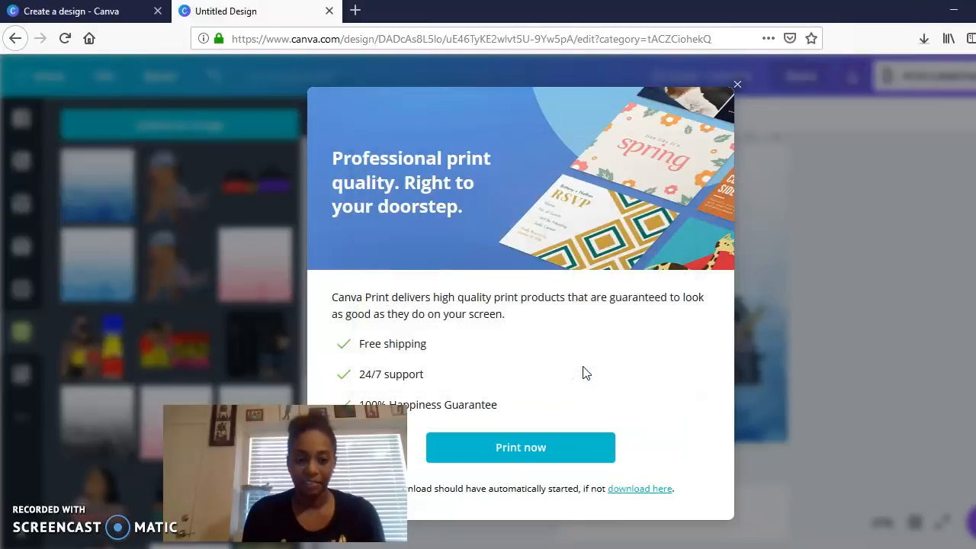
Step: Show the downloaded design PDF in the Downloads folder and select it
{"action": "left_click", "coordinate": [753, 147]}
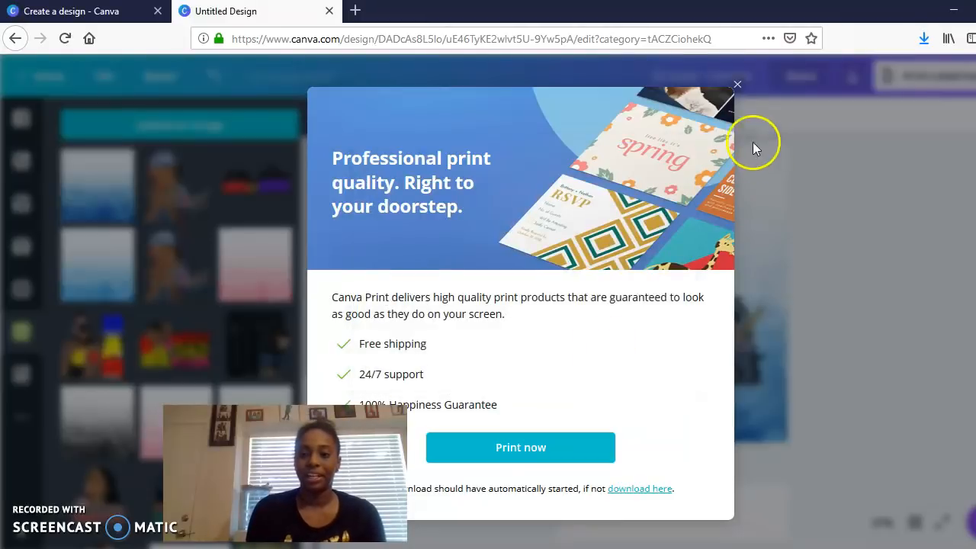
{"action": "left_click", "coordinate": [924, 38]}
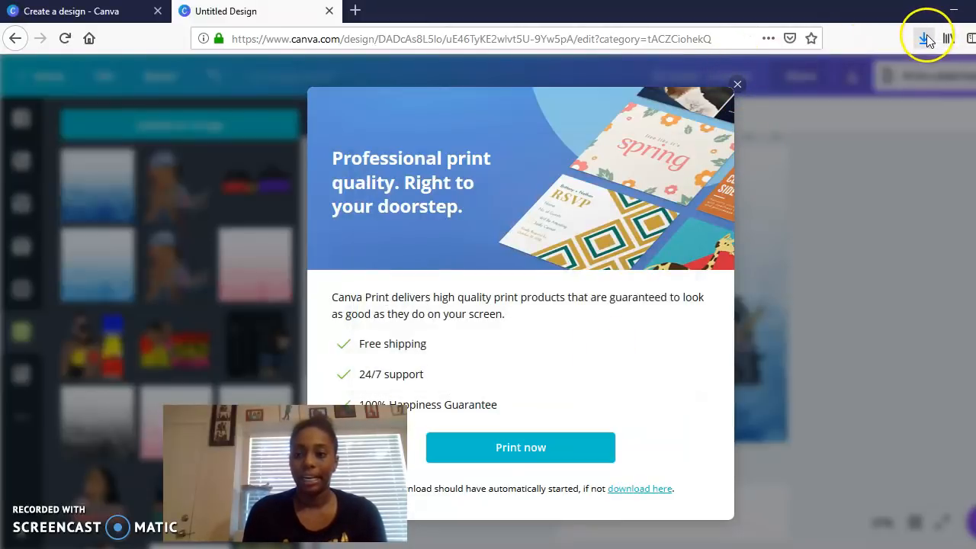
{"action": "left_click", "coordinate": [910, 80]}
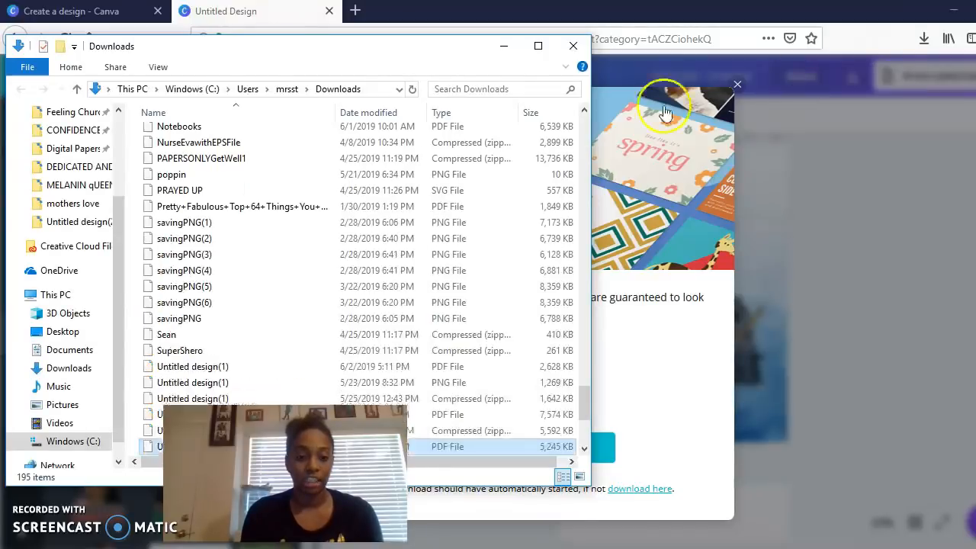
{"action": "left_click", "coordinate": [468, 445]}
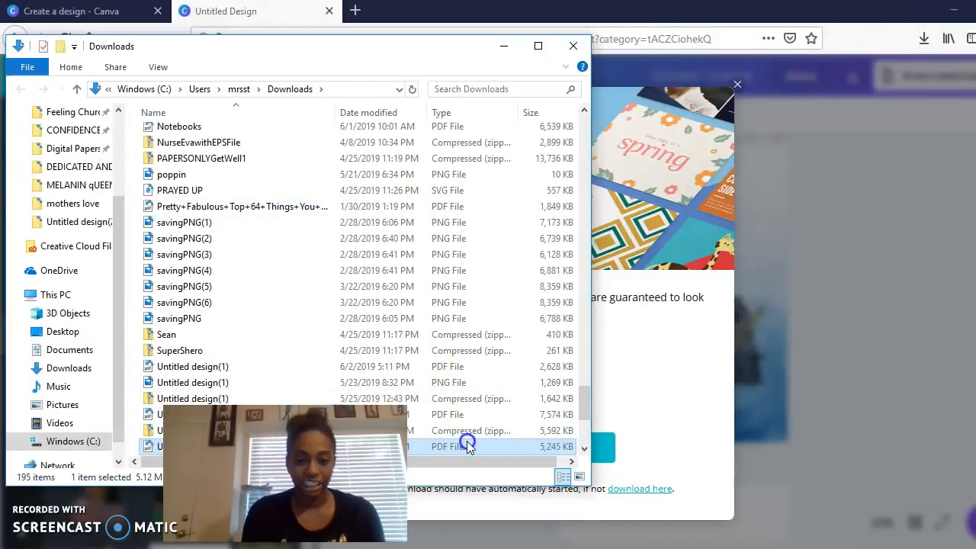